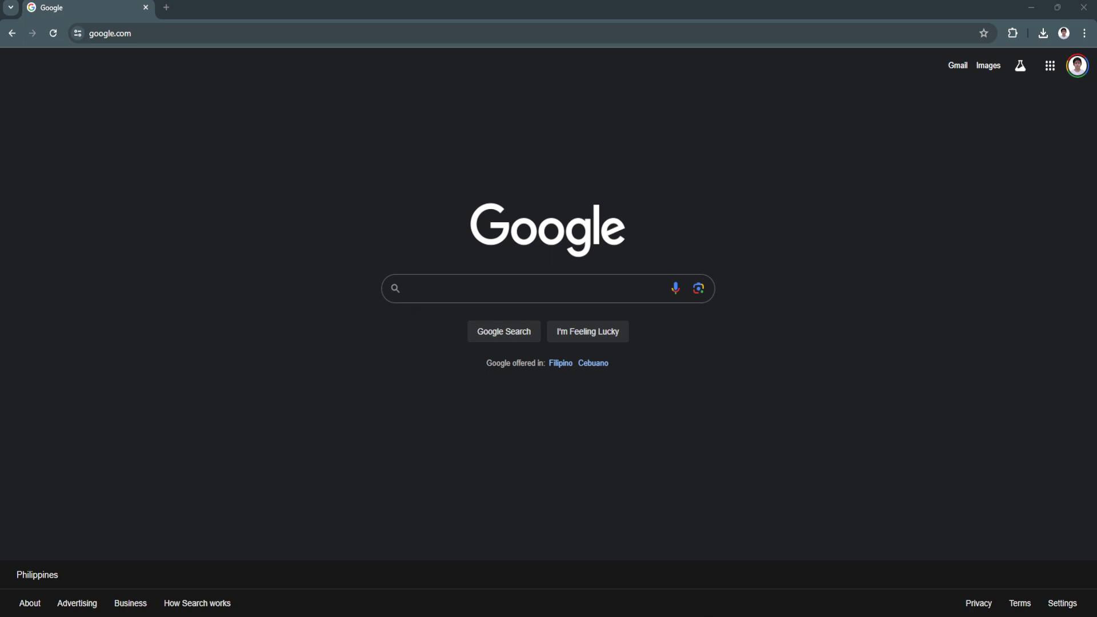
Go to onedrive.com in the Chrome address bar.
click(184, 34)
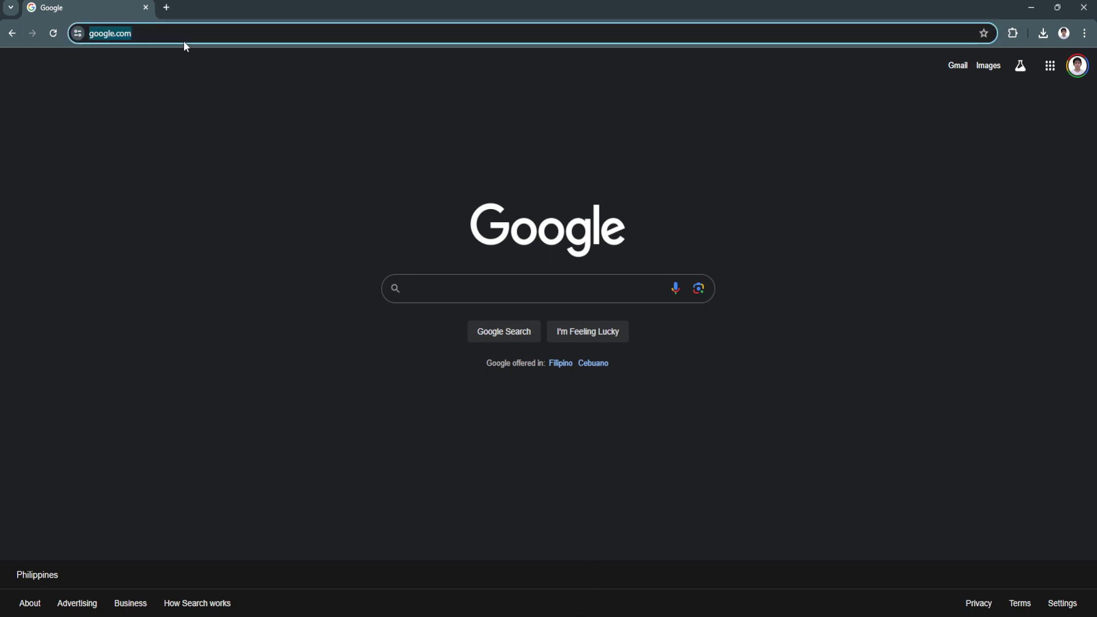
text(onedrive)
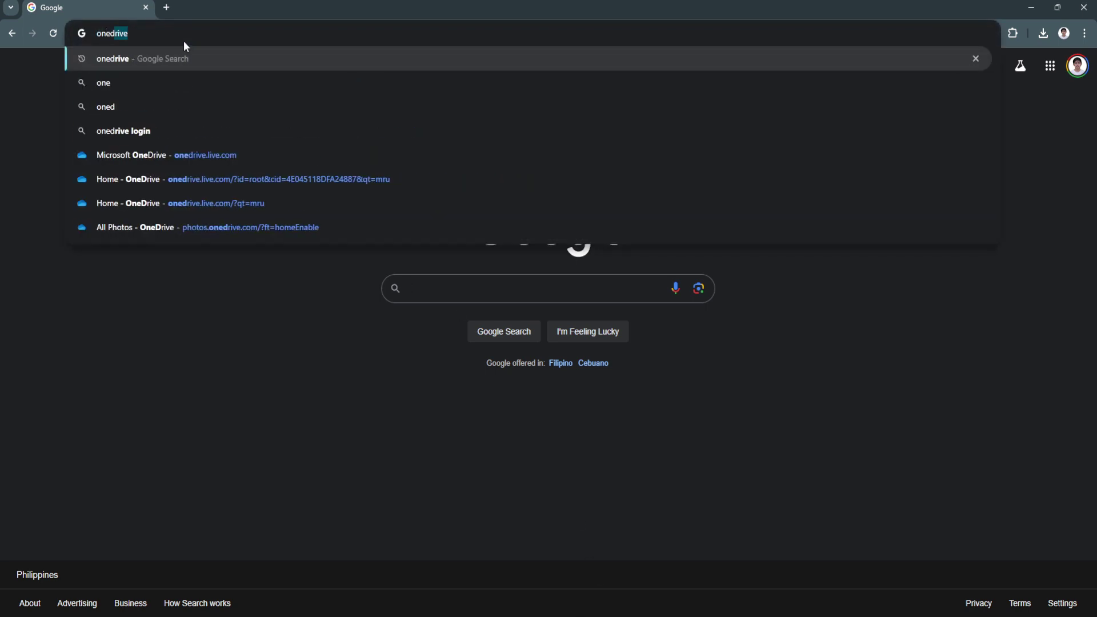
text(e)
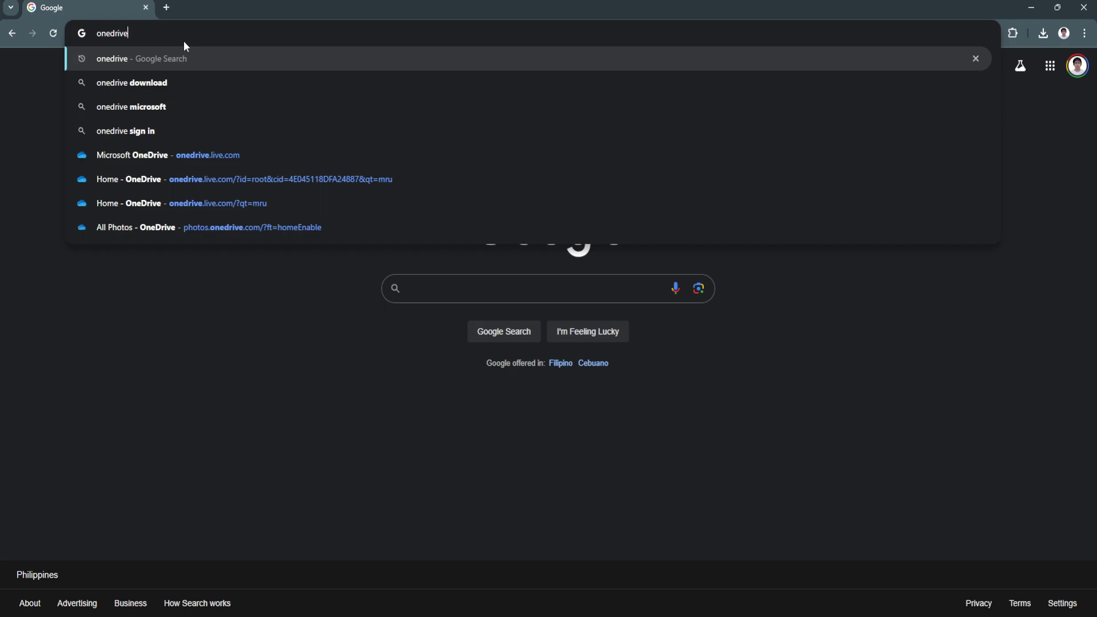
text(.com)
key(Return)
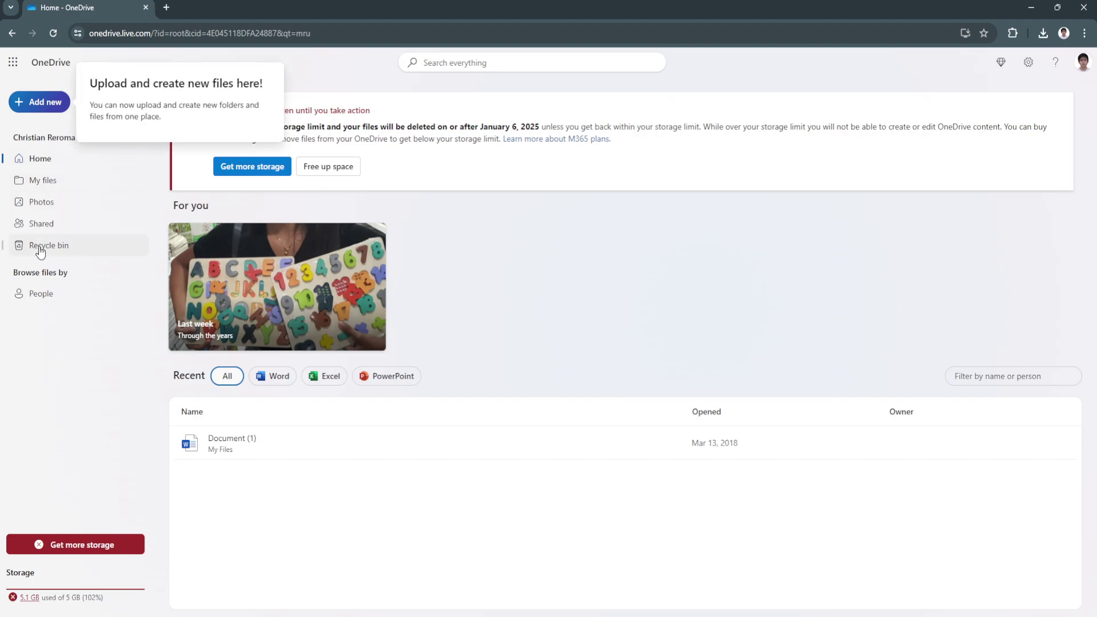
Open the Recycle bin from the OneDrive left sidebar.
click(40, 248)
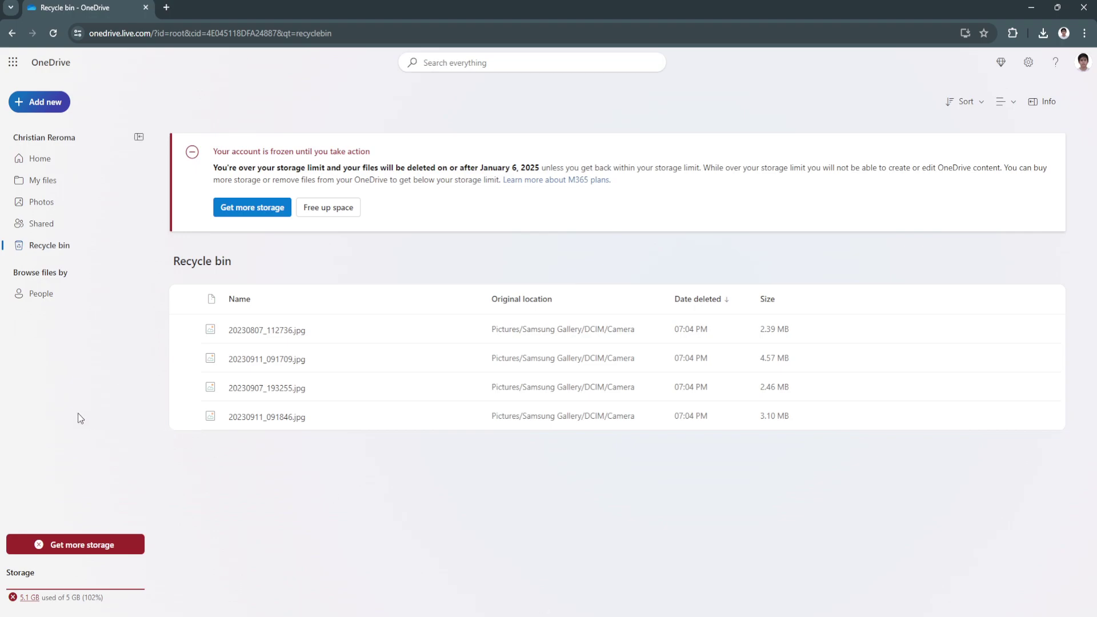
Select all four deleted photos and choose Delete from the toolbar.
mouse_move(240, 299)
click(187, 299)
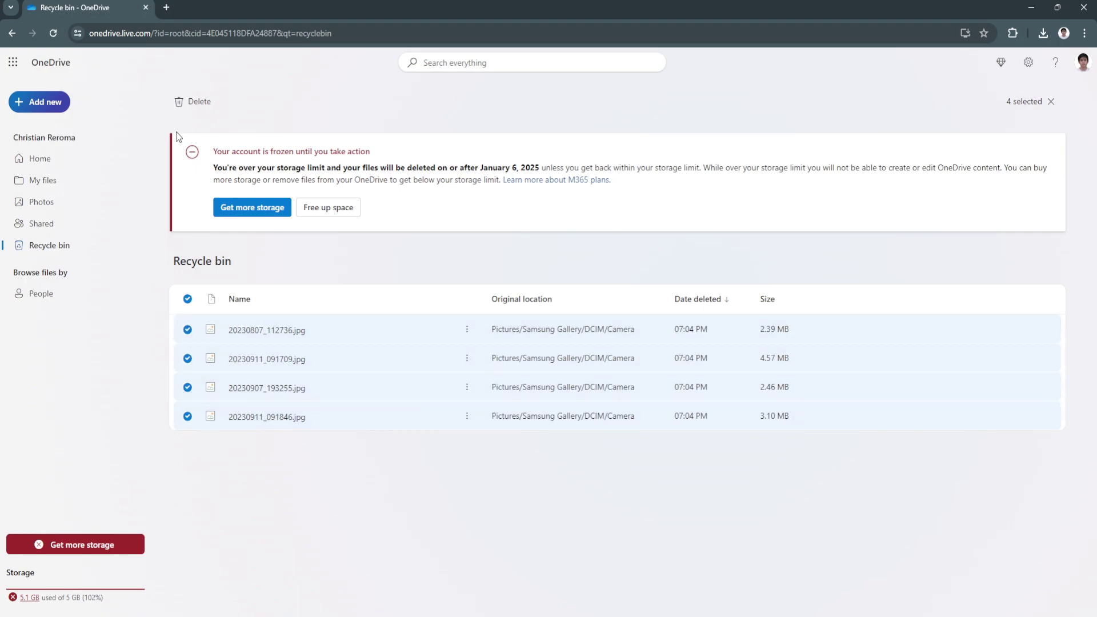
click(199, 102)
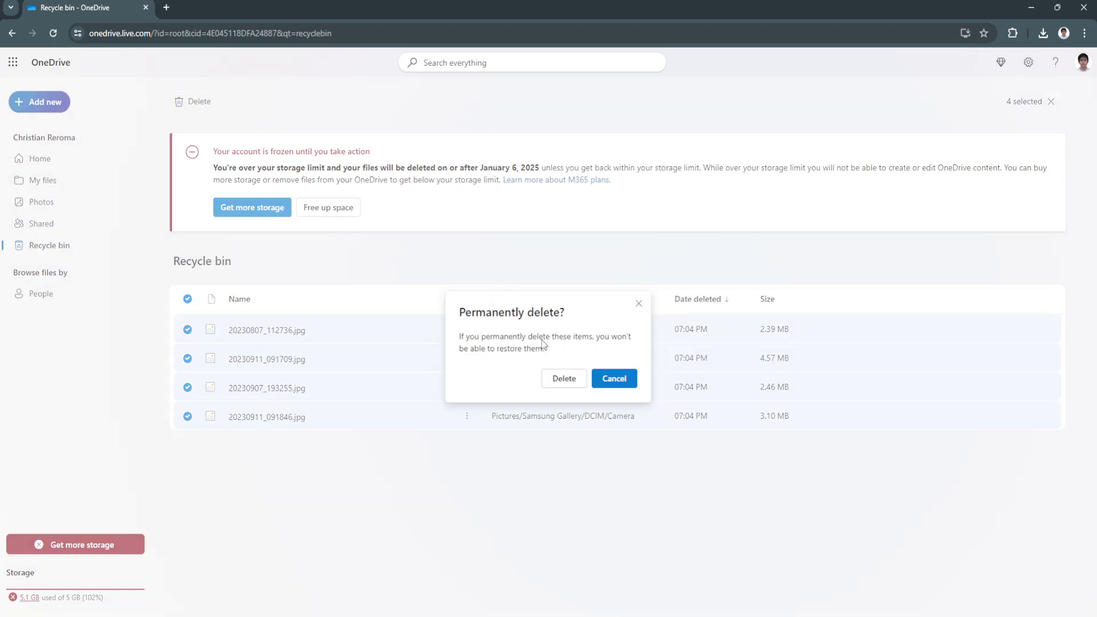
Confirm permanent deletion of the four photos in the Permanently delete? dialog.
click(564, 378)
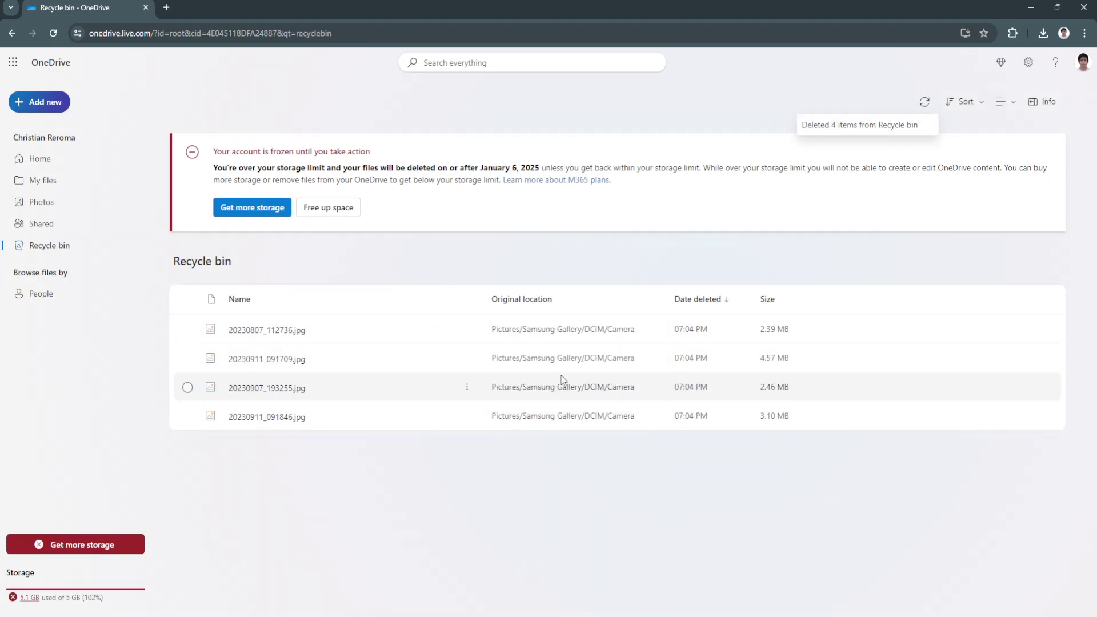